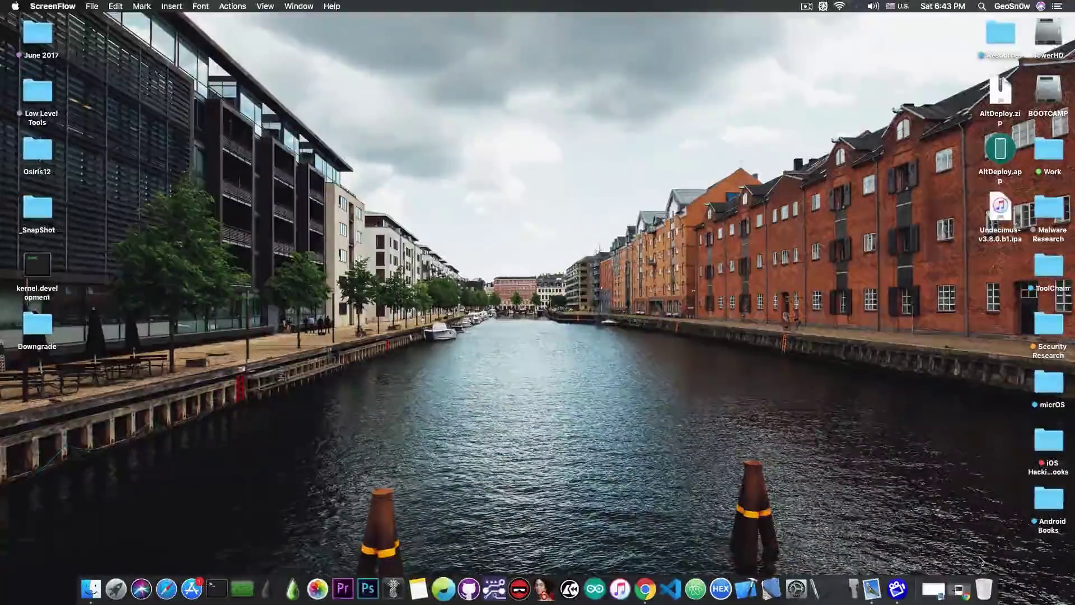
- Minimize the browser and launch AltDeploy.app from the desktop
{"action": "left_click", "coordinate": [999, 215]}
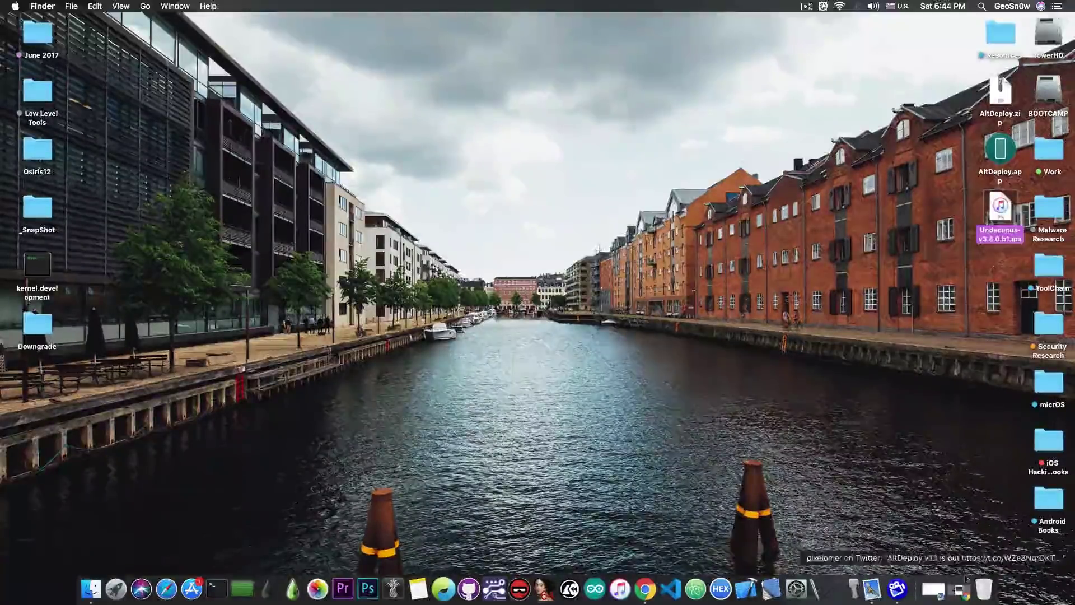
{"action": "left_click", "coordinate": [934, 589]}
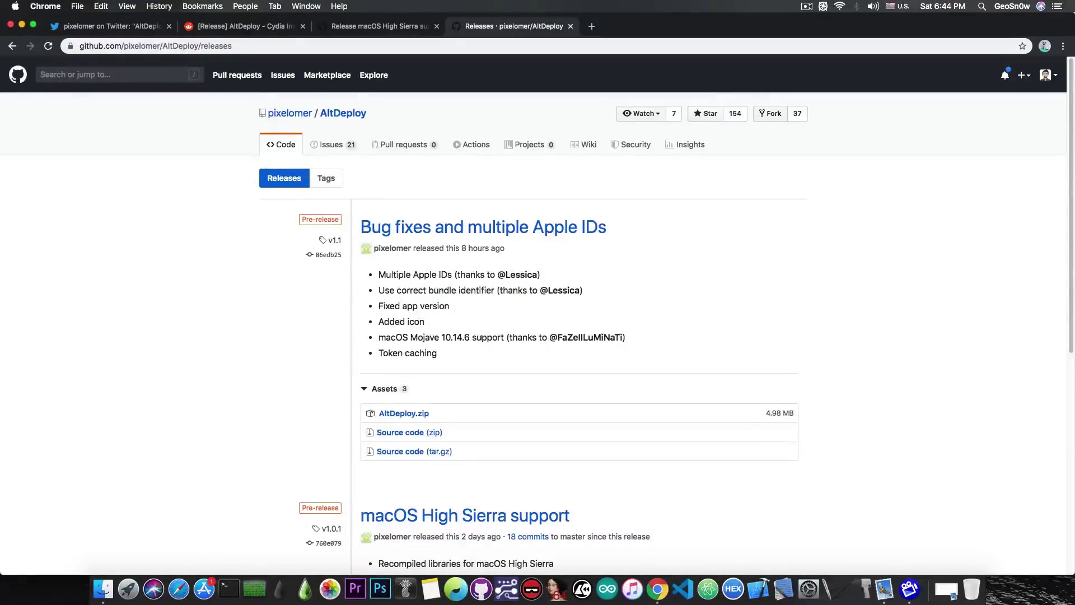
{"action": "left_click", "coordinate": [23, 26]}
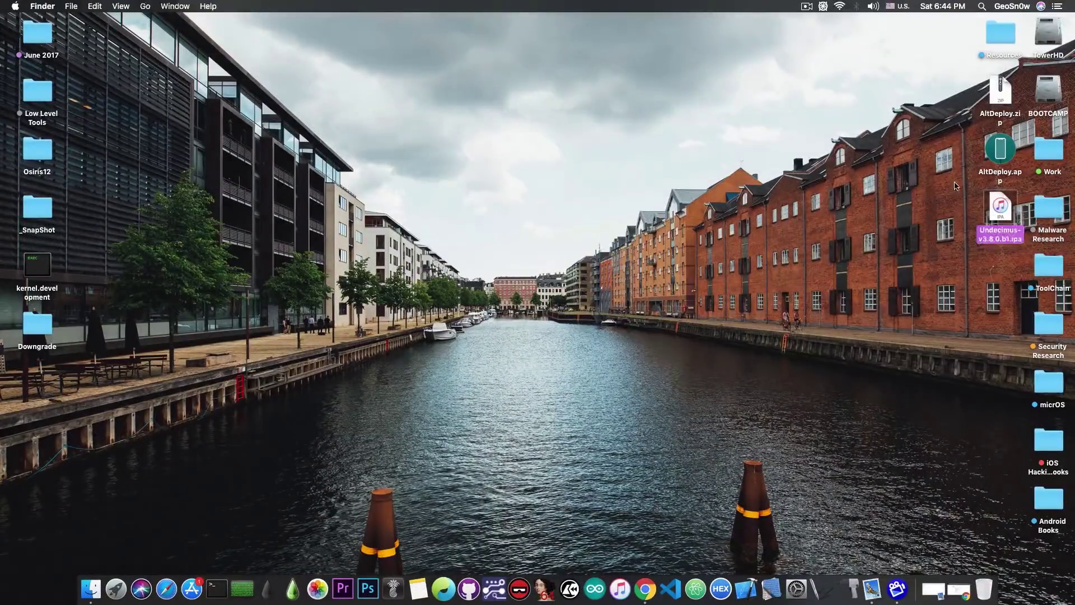
{"action": "left_click", "coordinate": [1001, 151]}
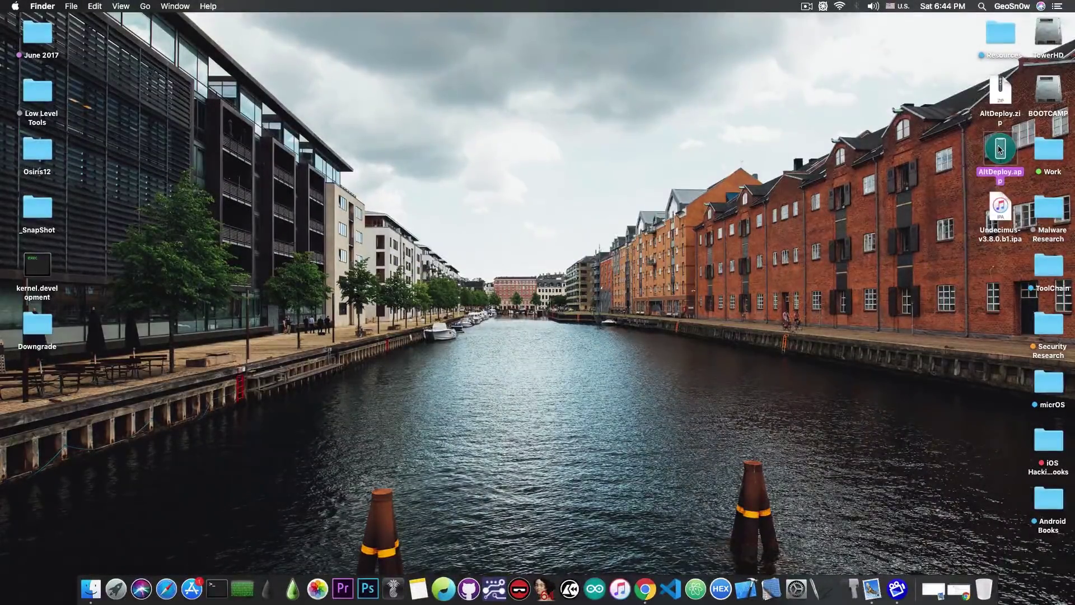
{"action": "double_click", "coordinate": [1001, 151]}
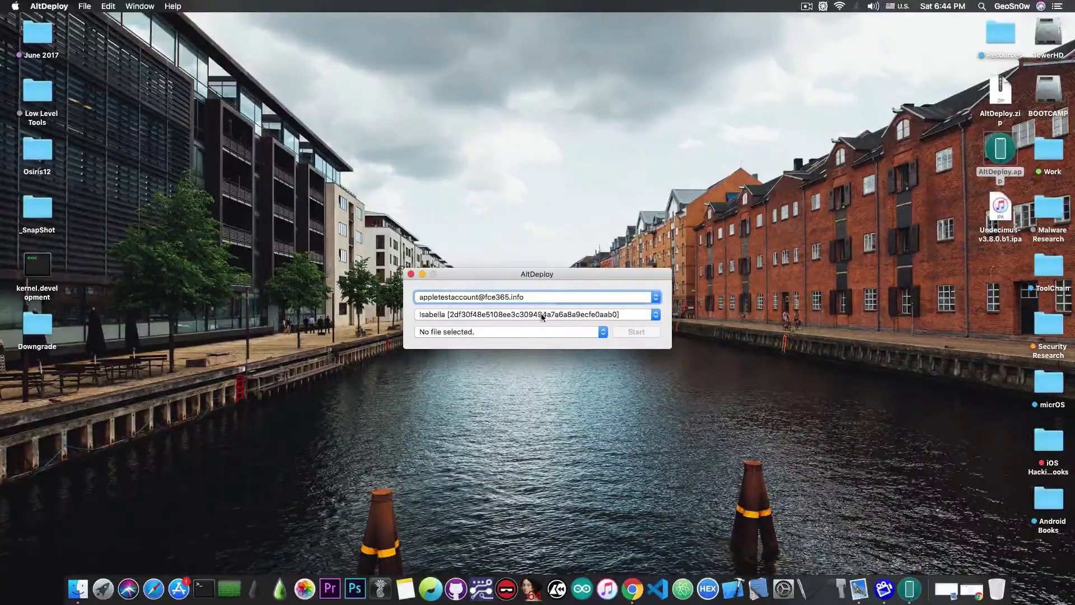
- View the one stored Apple ID in Manage Apple IDs, then close the manager
{"action": "left_click", "coordinate": [49, 6]}
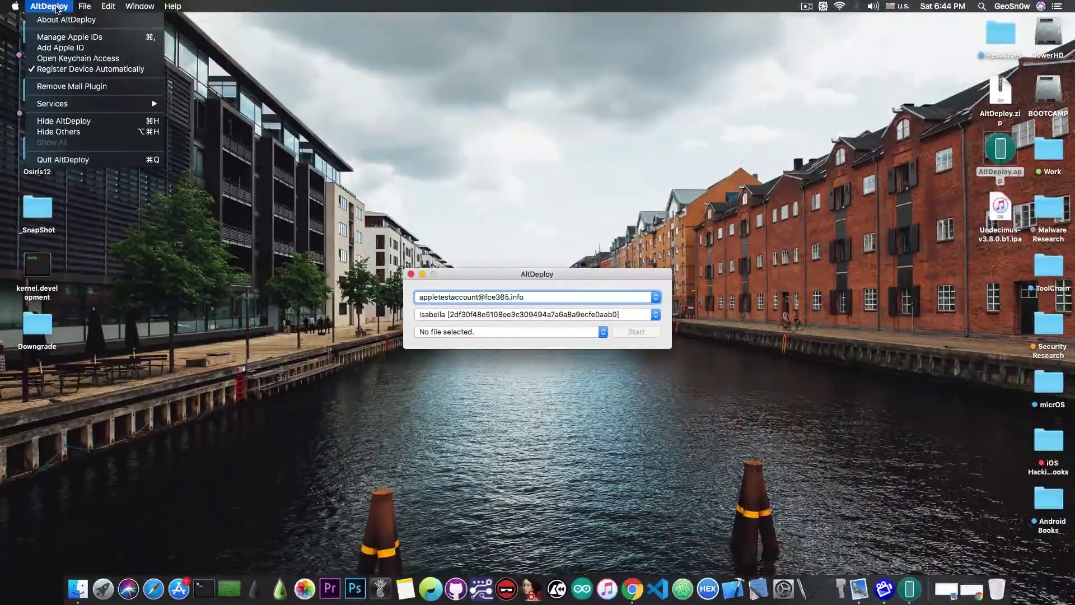
{"action": "left_click", "coordinate": [69, 37]}
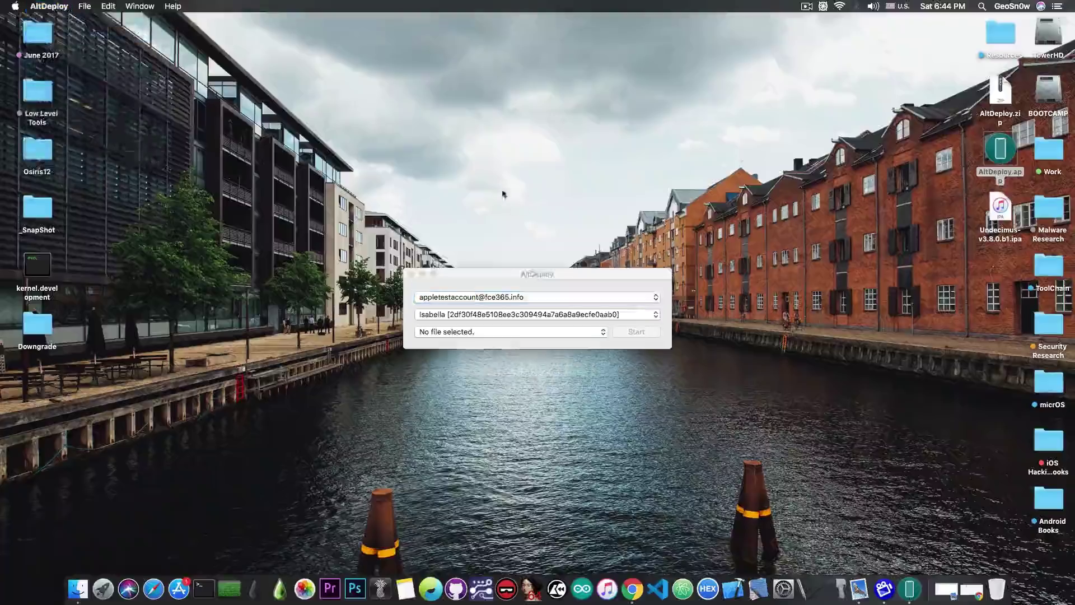
{"action": "left_click", "coordinate": [471, 160]}
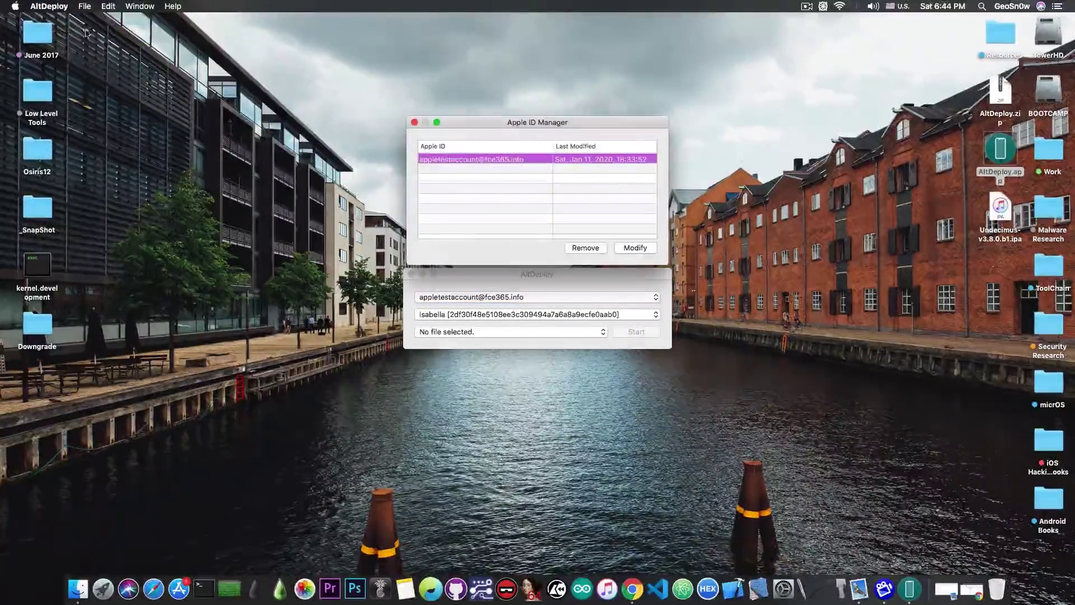
{"action": "left_click", "coordinate": [49, 6]}
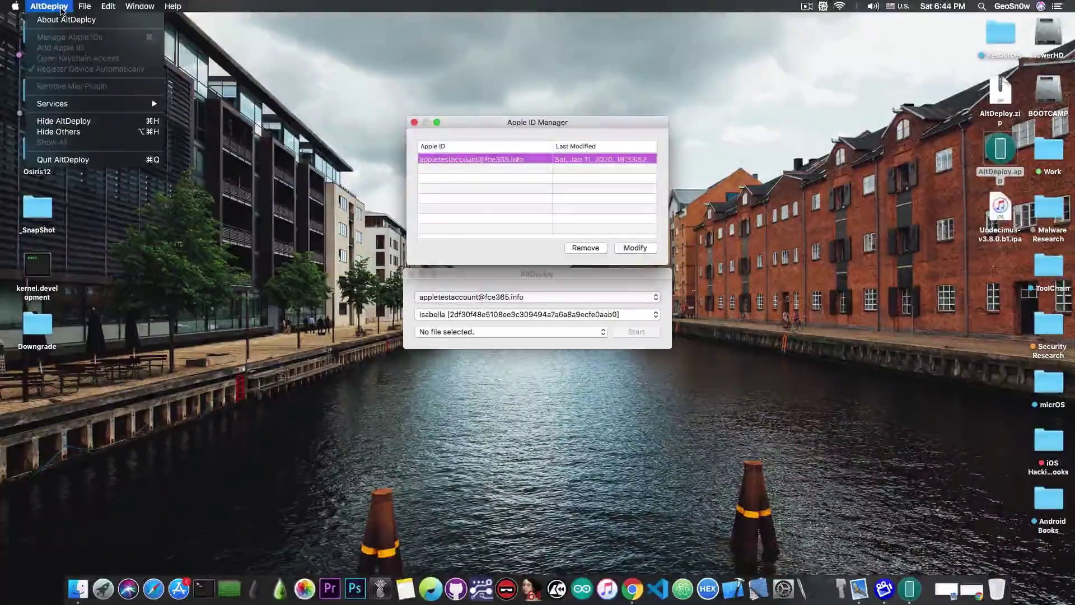
{"action": "left_click", "coordinate": [418, 124]}
{"action": "left_click", "coordinate": [419, 125]}
- Cancel the Add Apple ID form without adding, then reopen Manage Apple IDs
{"action": "left_click", "coordinate": [49, 6]}
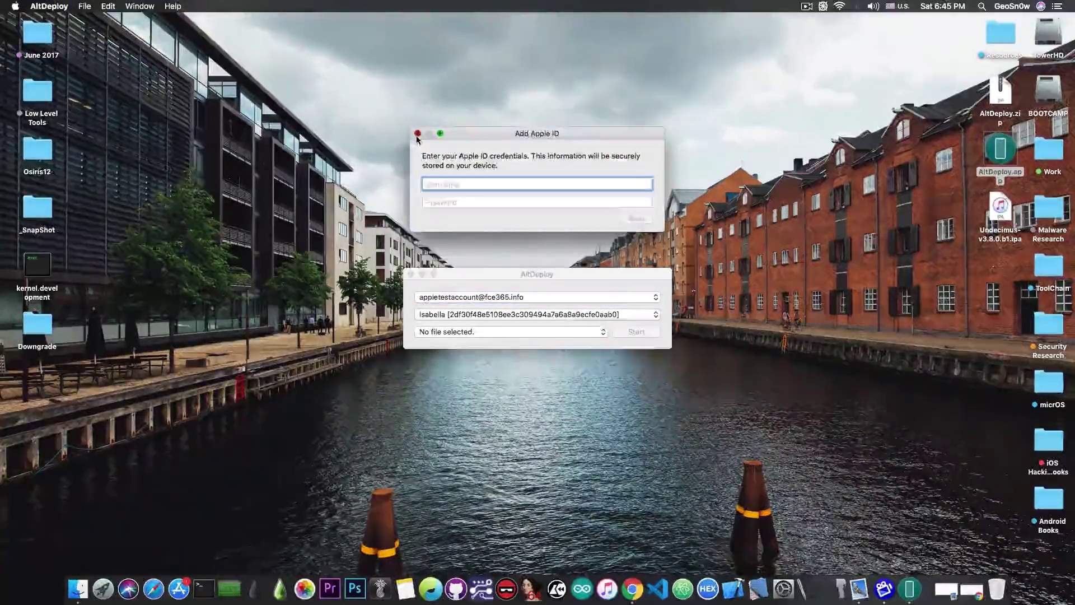
{"action": "left_click", "coordinate": [418, 134]}
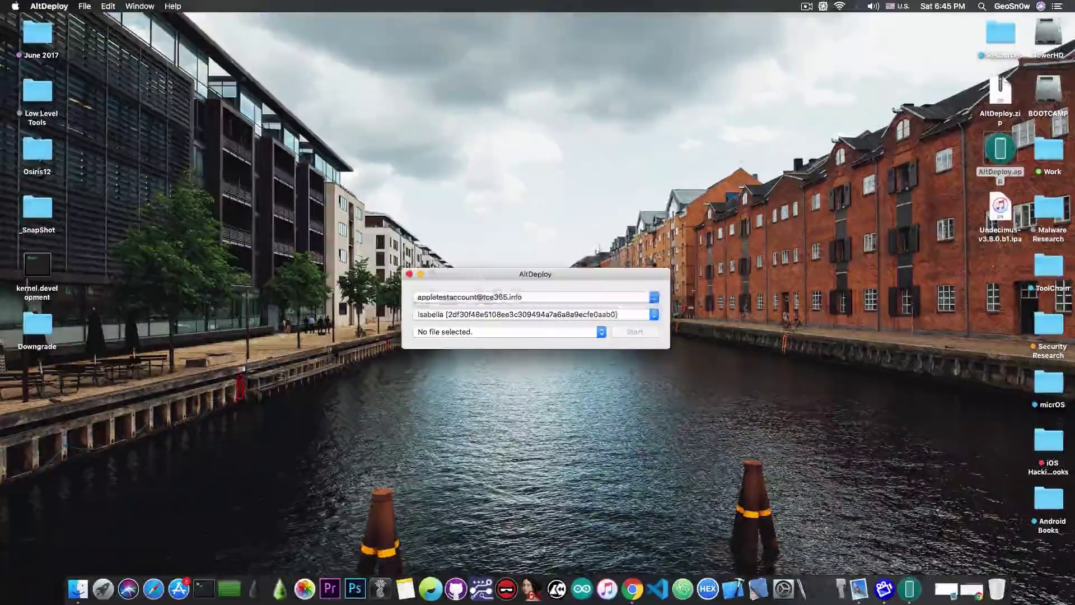
{"action": "left_click", "coordinate": [49, 5]}
{"action": "left_click", "coordinate": [69, 35]}
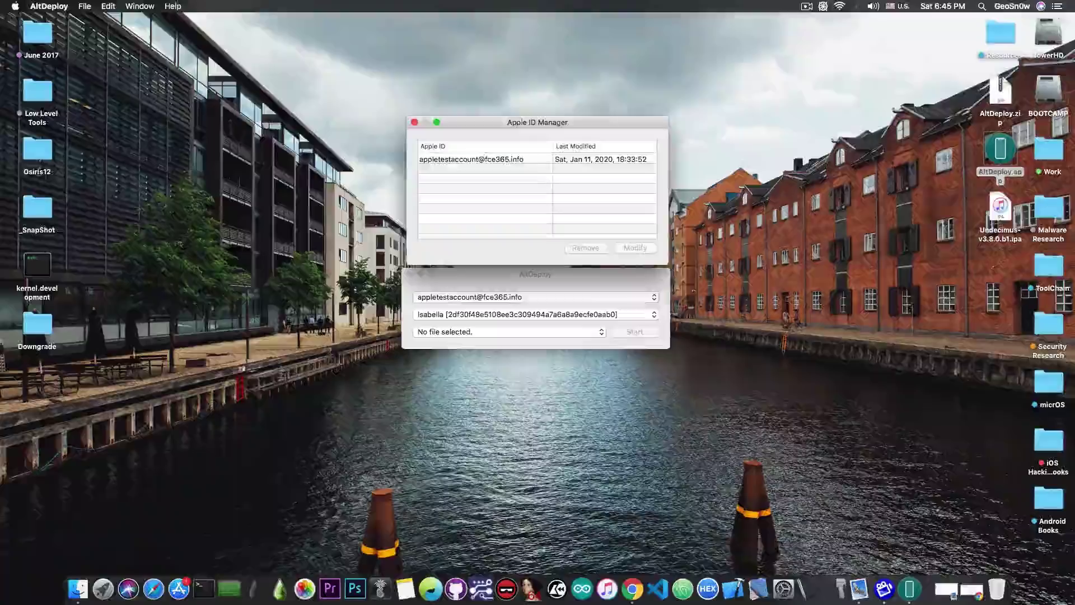
- Start the IPA install in Cydia Impactor, then cancel its Apple ID prompt and quit
{"action": "left_click", "coordinate": [840, 588]}
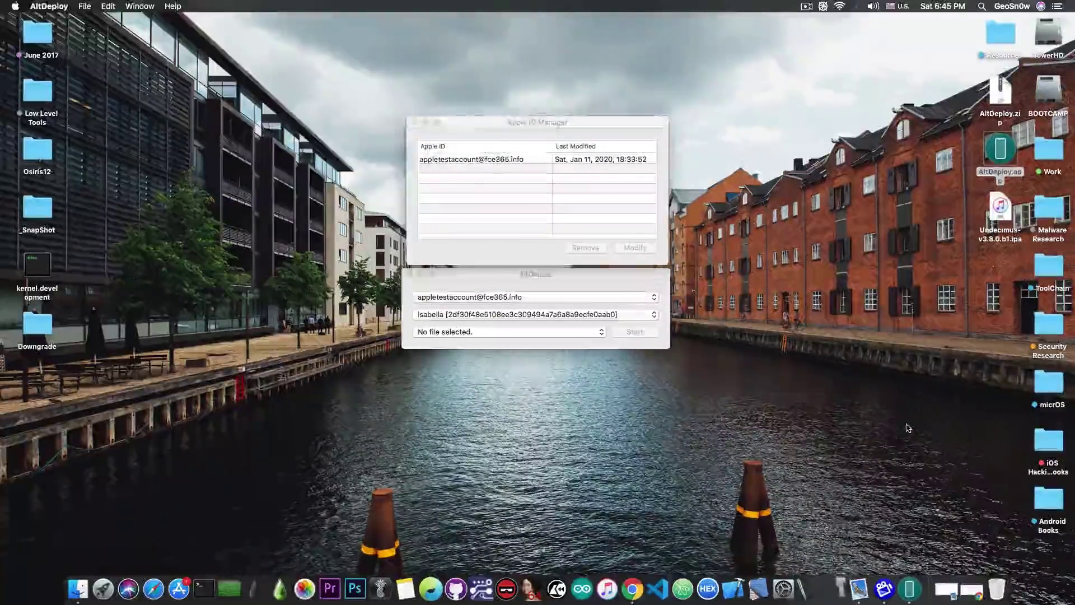
{"action": "left_click", "coordinate": [439, 153]}
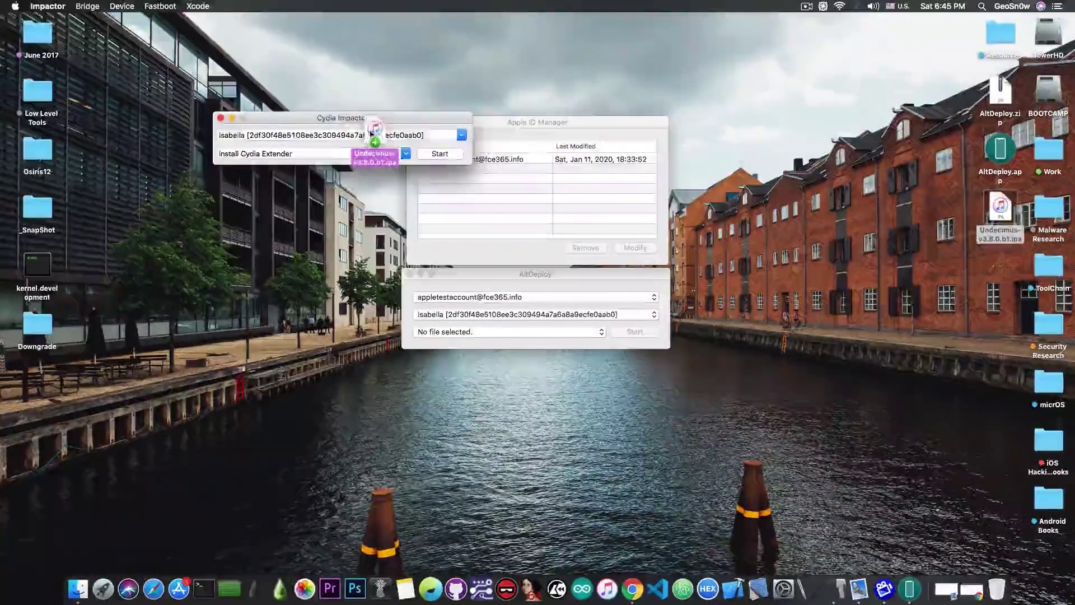
{"action": "left_click", "coordinate": [344, 160]}
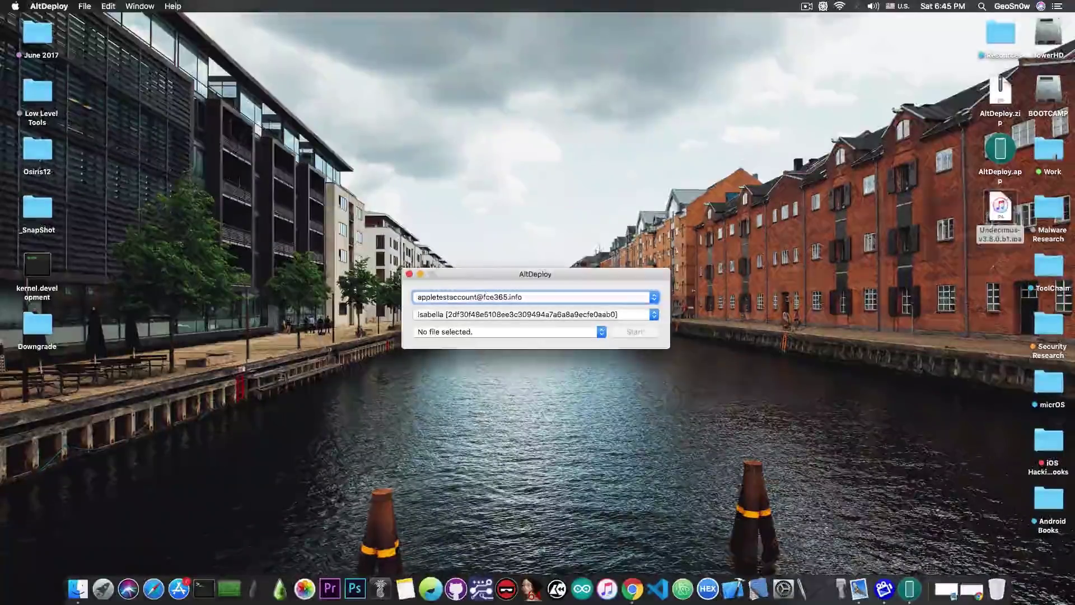
- Drop Undecimus-v3.8.0.b1.ipa into AltDeploy, check the device, then hide AltDeploy for Chrome
{"action": "left_click_drag", "start_coordinate": [1002, 206], "coordinate": [604, 308]}
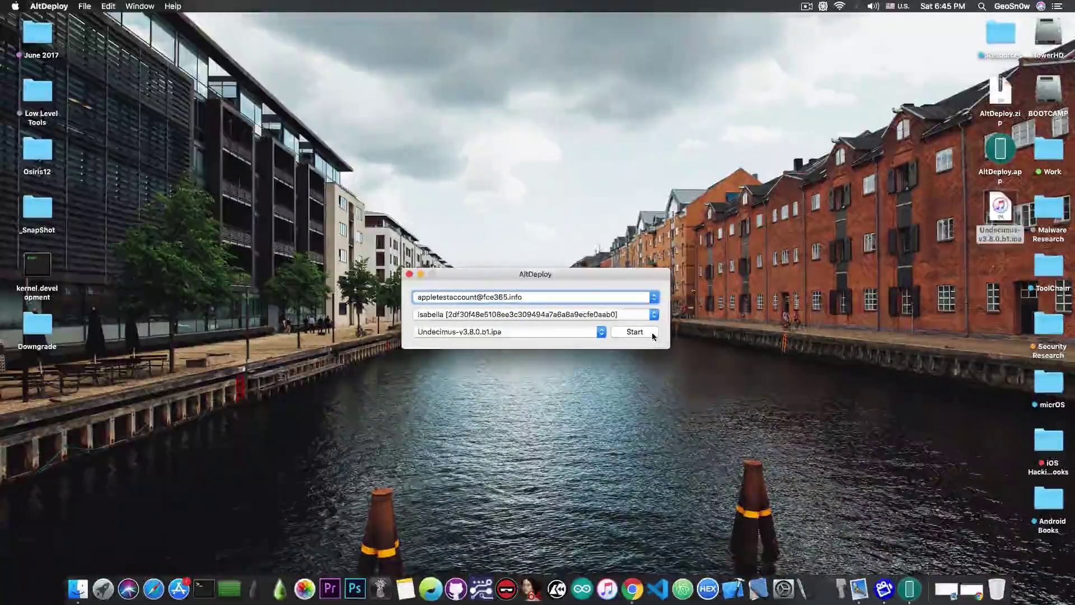
{"action": "left_click", "coordinate": [499, 315]}
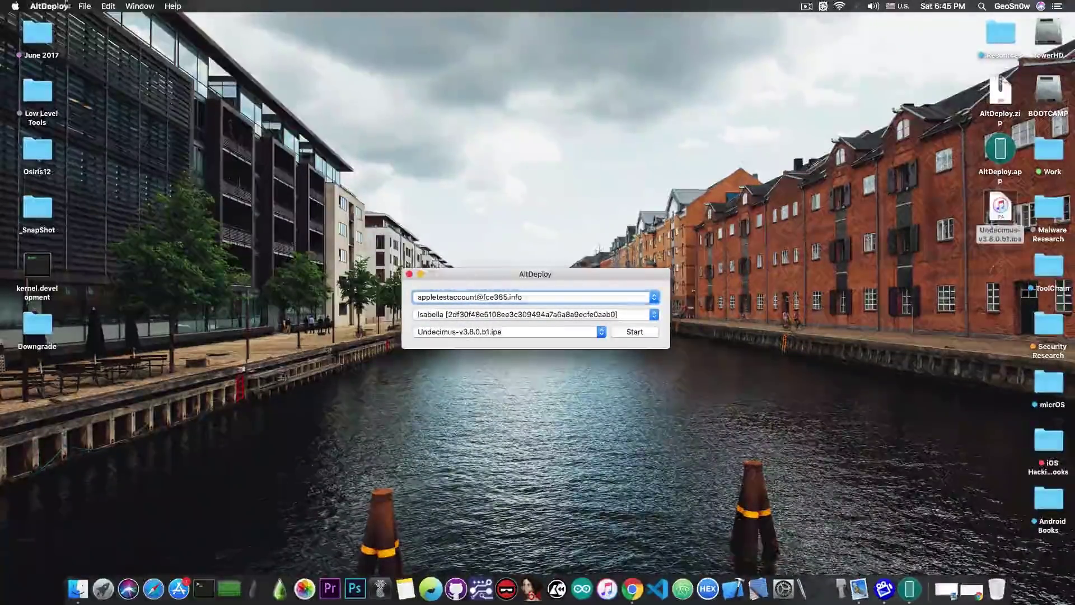
{"action": "left_click", "coordinate": [48, 7]}
{"action": "key", "text": "super+q"}
{"action": "left_click", "coordinate": [632, 589]}
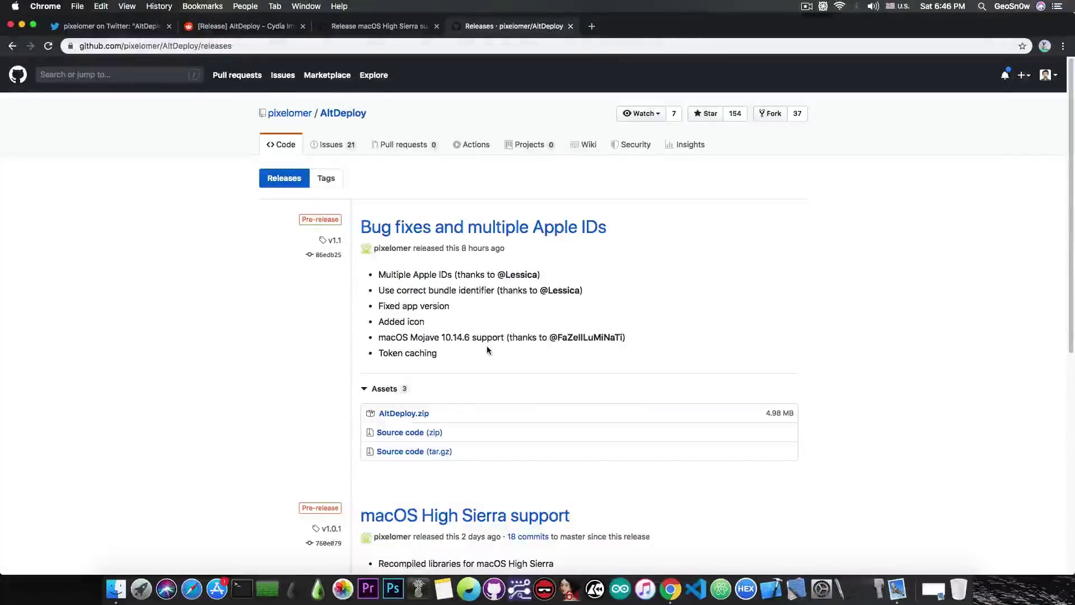
- Read the v1.0.1 'macOS High Sierra support' release, then switch to pixelomer's v1.1 tweet
{"action": "left_click", "coordinate": [413, 31]}
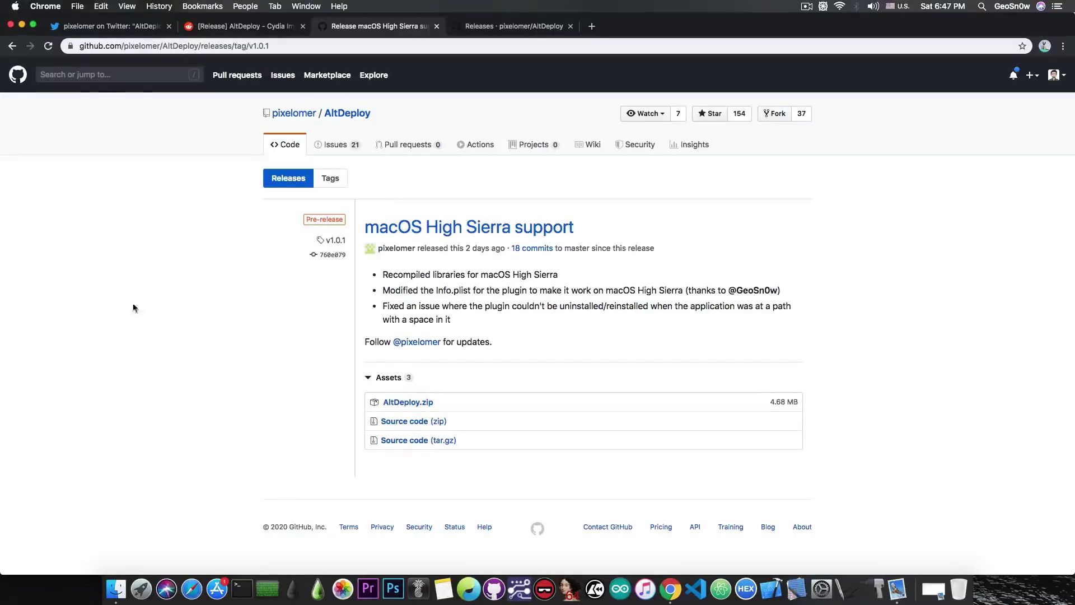
{"action": "left_click", "coordinate": [127, 27]}
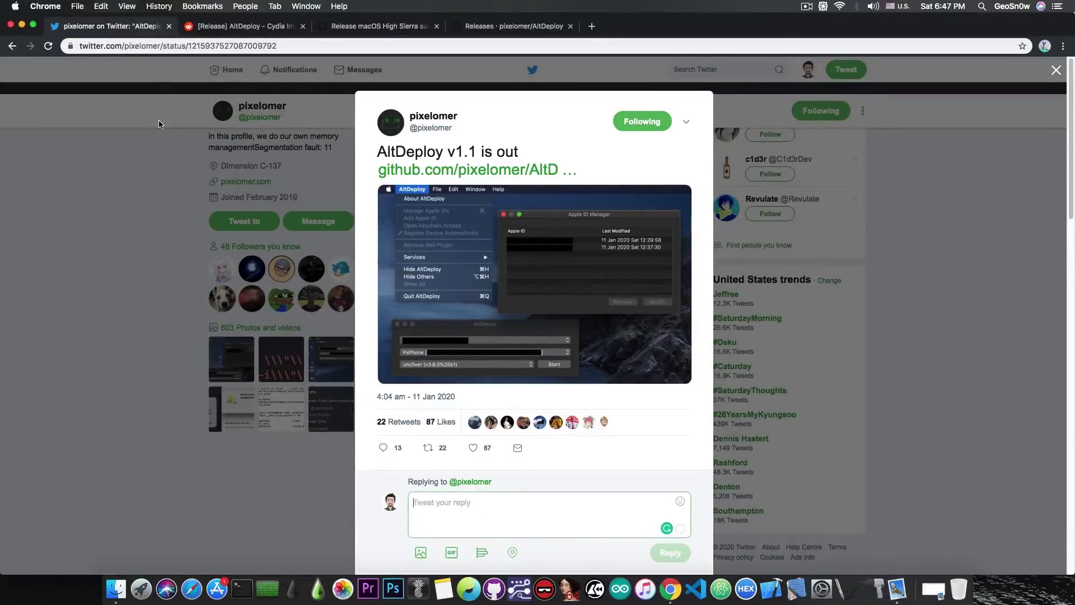
- Browse the r/jailbreak AltDeploy thread comments, then return to the v1.1 tweet
{"action": "left_click", "coordinate": [263, 27]}
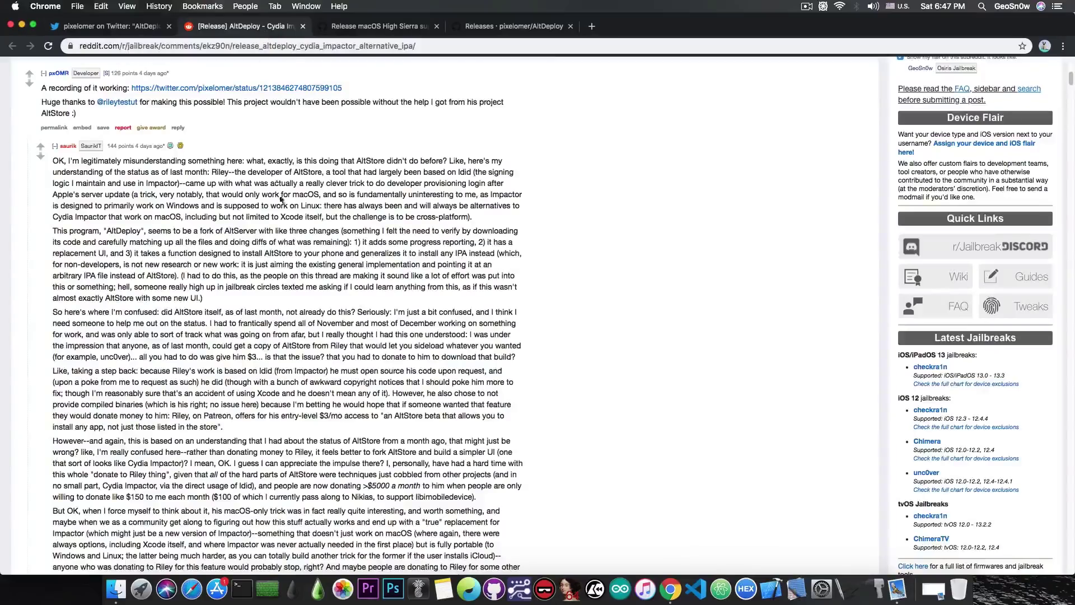
{"action": "scroll", "coordinate": [285, 336], "scroll_direction": "down", "scroll_amount": 2}
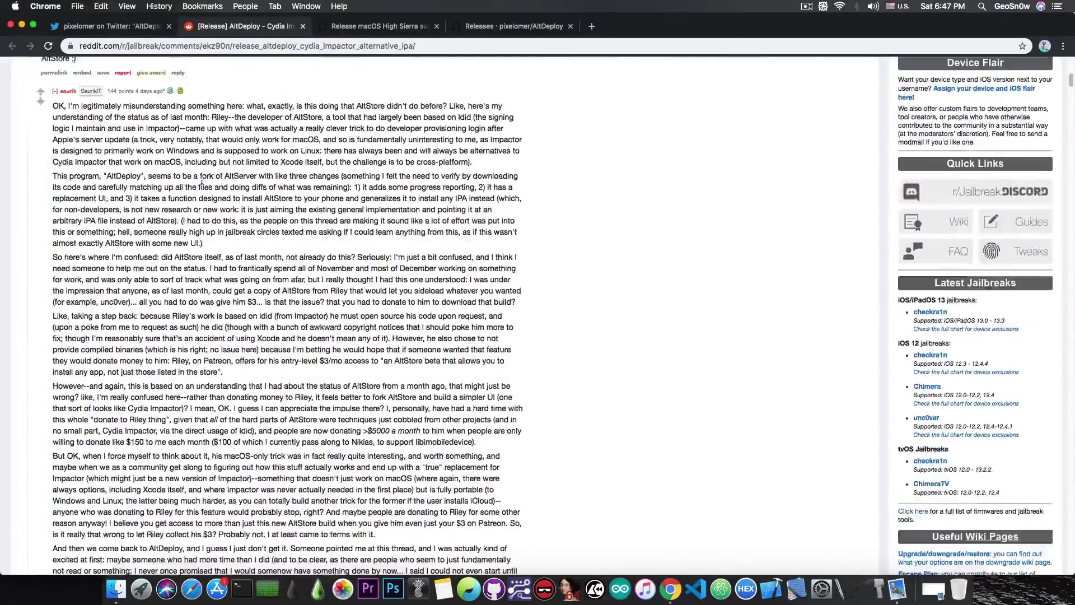
{"action": "scroll", "coordinate": [286, 336], "scroll_direction": "down", "scroll_amount": 2}
{"action": "scroll", "coordinate": [285, 336], "scroll_direction": "down", "scroll_amount": 2}
{"action": "scroll", "coordinate": [286, 336], "scroll_direction": "down", "scroll_amount": 2}
{"action": "scroll", "coordinate": [202, 182], "scroll_direction": "down", "scroll_amount": 1}
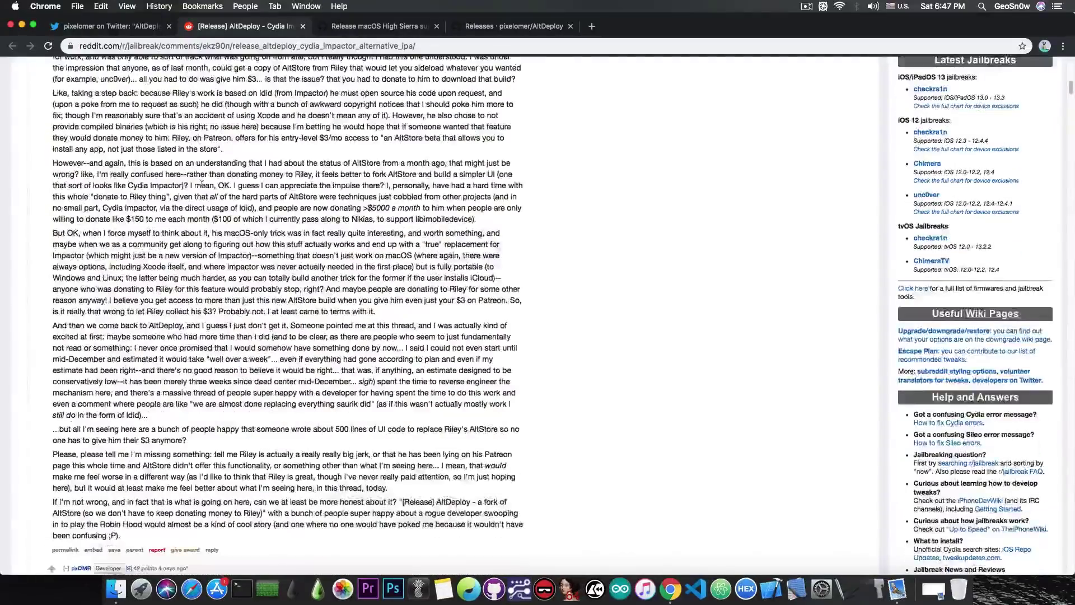
{"action": "scroll", "coordinate": [248, 190], "scroll_direction": "up", "scroll_amount": 4}
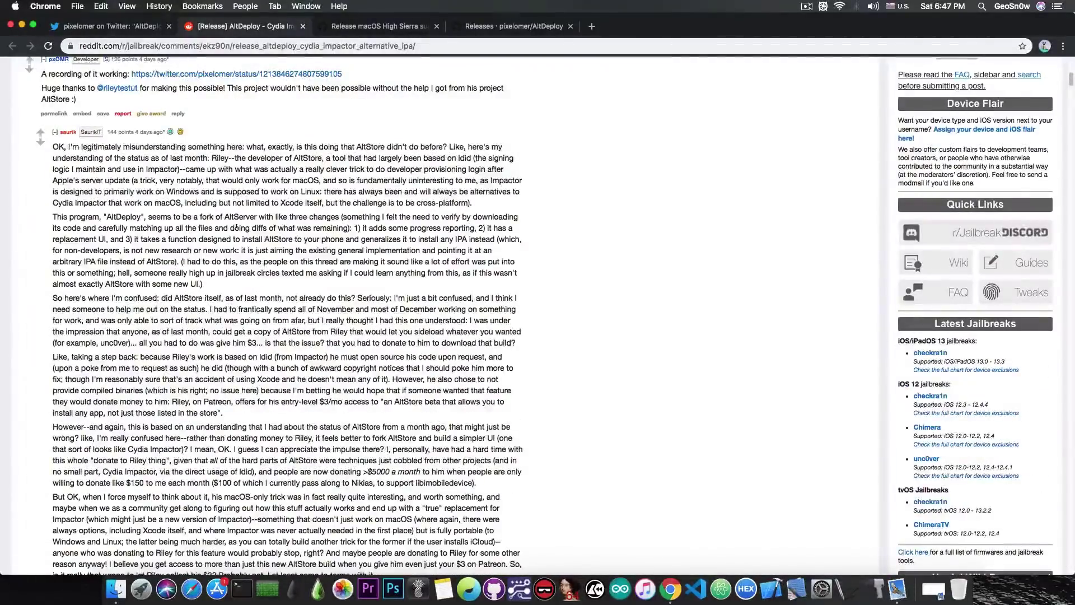
{"action": "scroll", "coordinate": [244, 210], "scroll_direction": "up", "scroll_amount": 1}
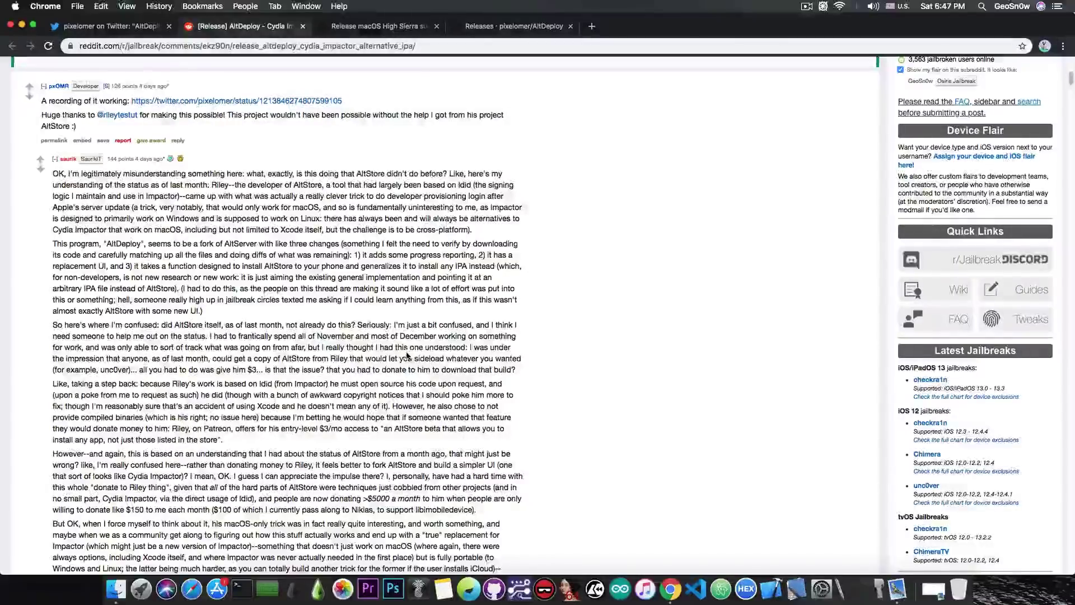
{"action": "left_click", "coordinate": [105, 27]}
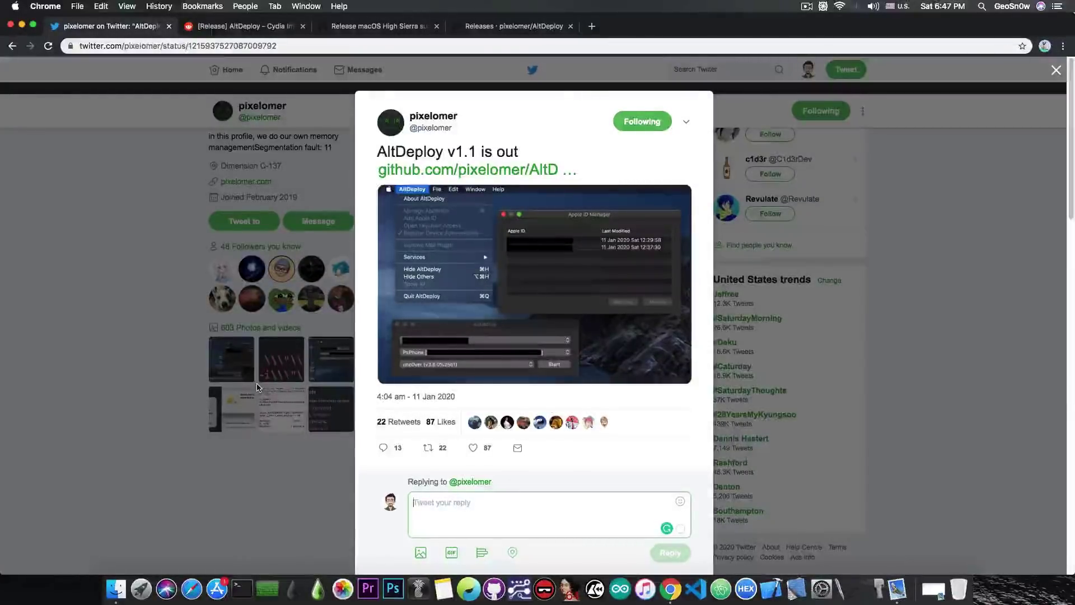
- Switch with Ctrl+Tab to the Reddit AltDeploy thread and scroll back to the post
{"action": "key", "text": "ctrl+Tab"}
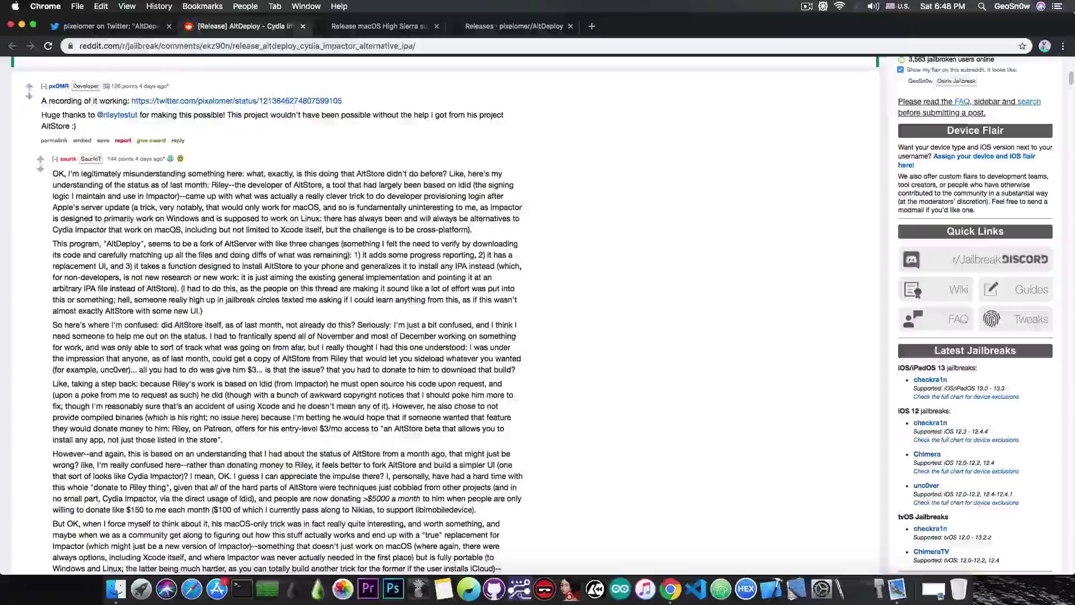
{"action": "scroll", "coordinate": [178, 238], "scroll_direction": "down", "scroll_amount": 1}
{"action": "scroll", "coordinate": [180, 238], "scroll_direction": "down", "scroll_amount": 1}
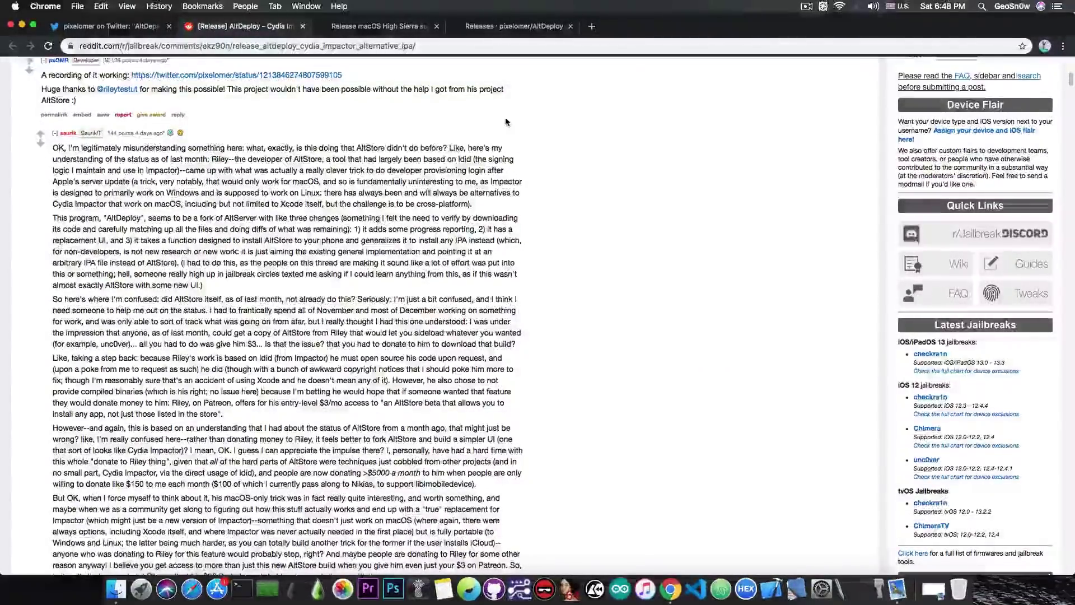
{"action": "scroll", "coordinate": [506, 122], "scroll_direction": "down", "scroll_amount": 1}
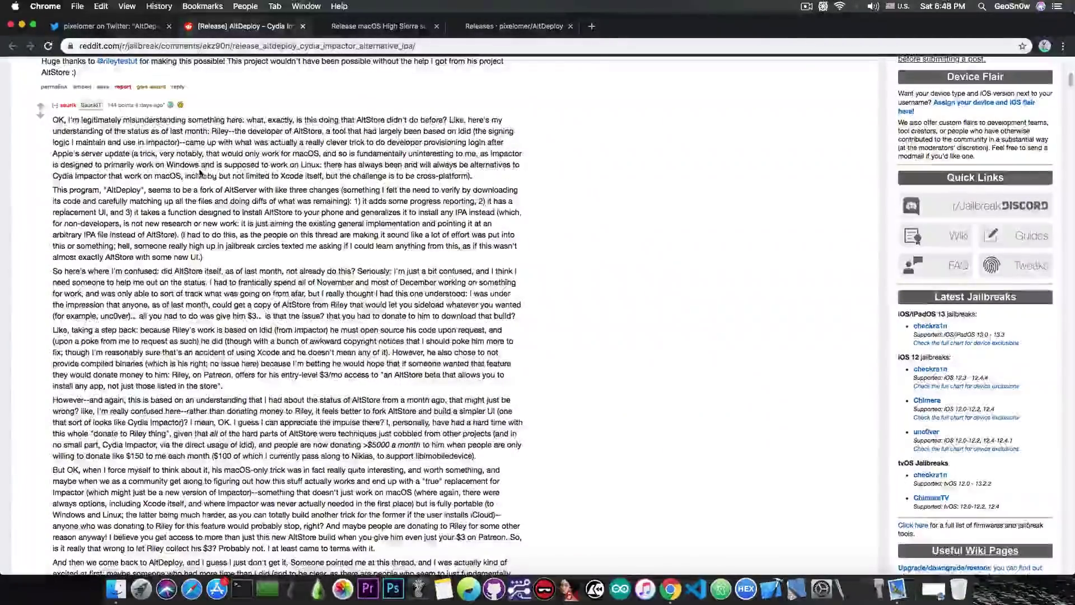
{"action": "scroll", "coordinate": [603, 180], "scroll_direction": "up", "scroll_amount": 15}
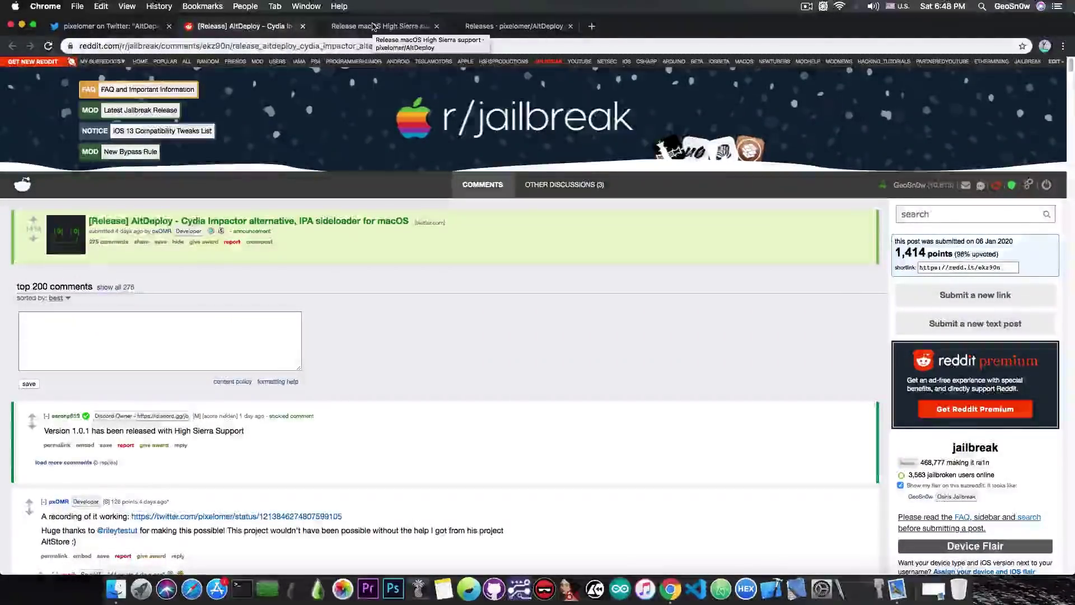
- Minimize Chrome, move the Cydia Impactor window aside, and close Impactor
{"action": "left_click", "coordinate": [23, 25]}
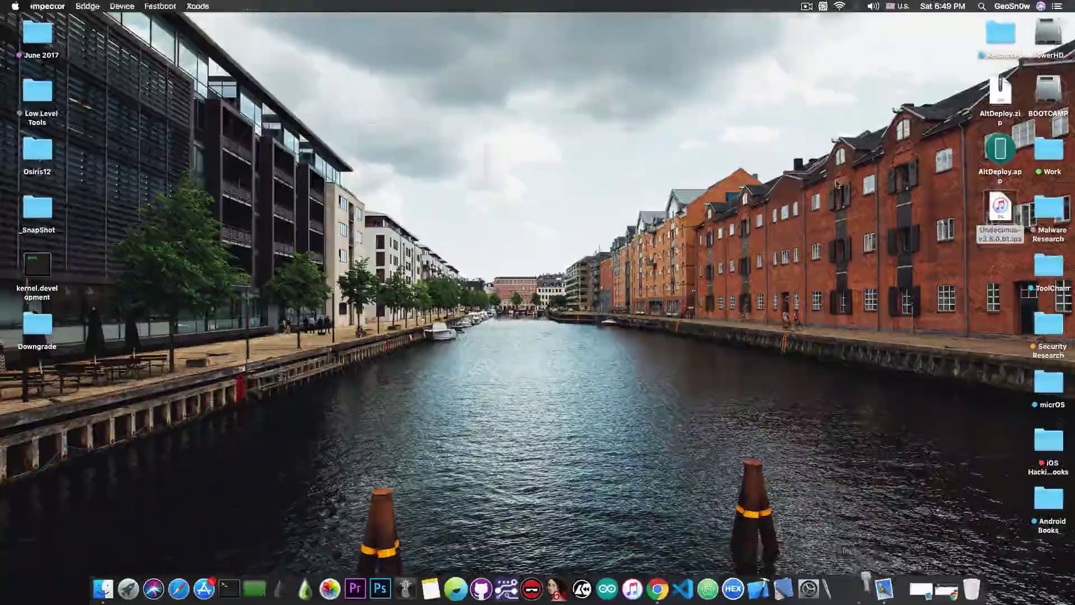
{"action": "left_click_drag", "start_coordinate": [226, 120], "coordinate": [391, 131]}
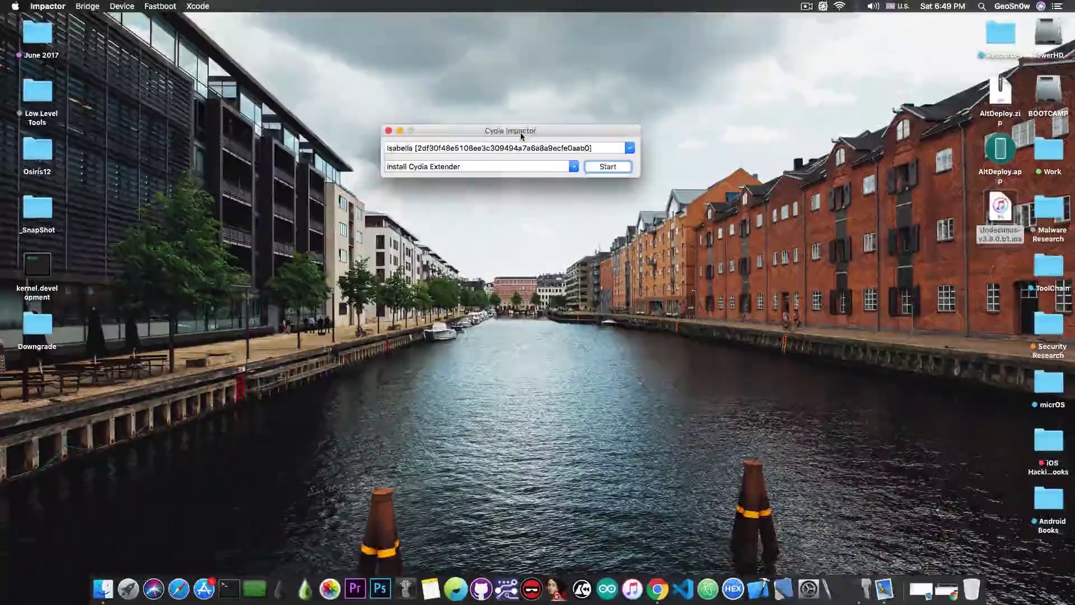
{"action": "left_click", "coordinate": [387, 131]}
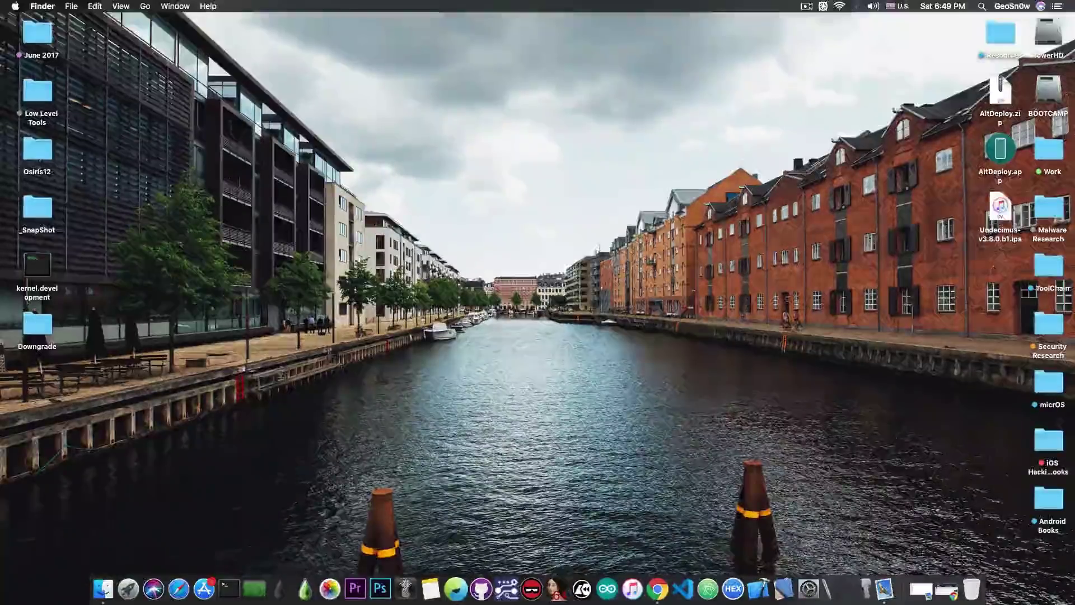
- Relaunch AltDeploy and pick Desktop's Undecimus-v3.8.0.b1.ipa through the IPA popup's Browse option
{"action": "double_click", "coordinate": [1001, 149]}
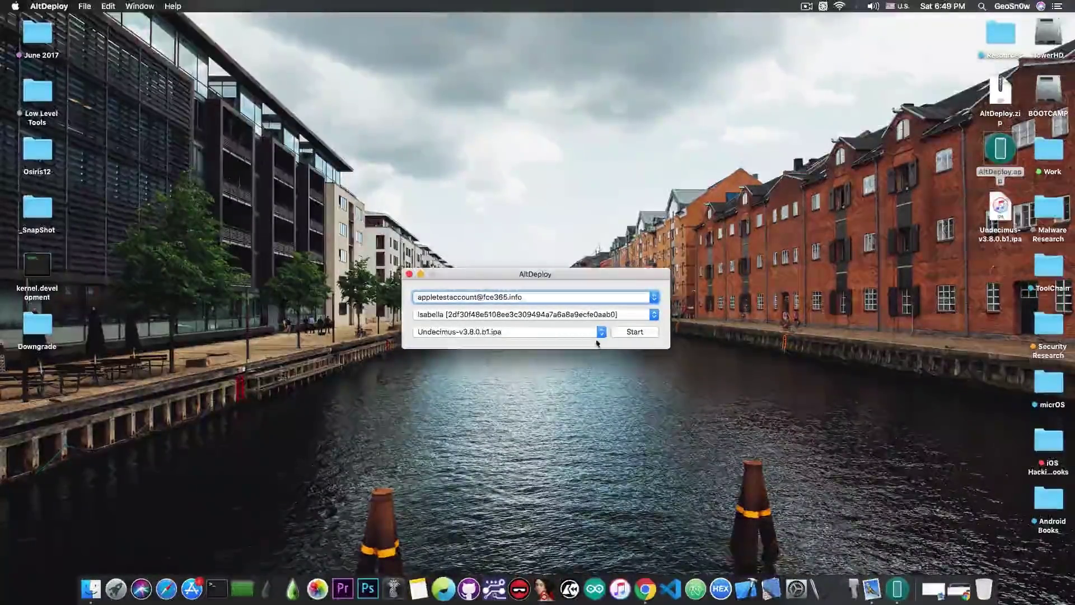
{"action": "left_click", "coordinate": [999, 219]}
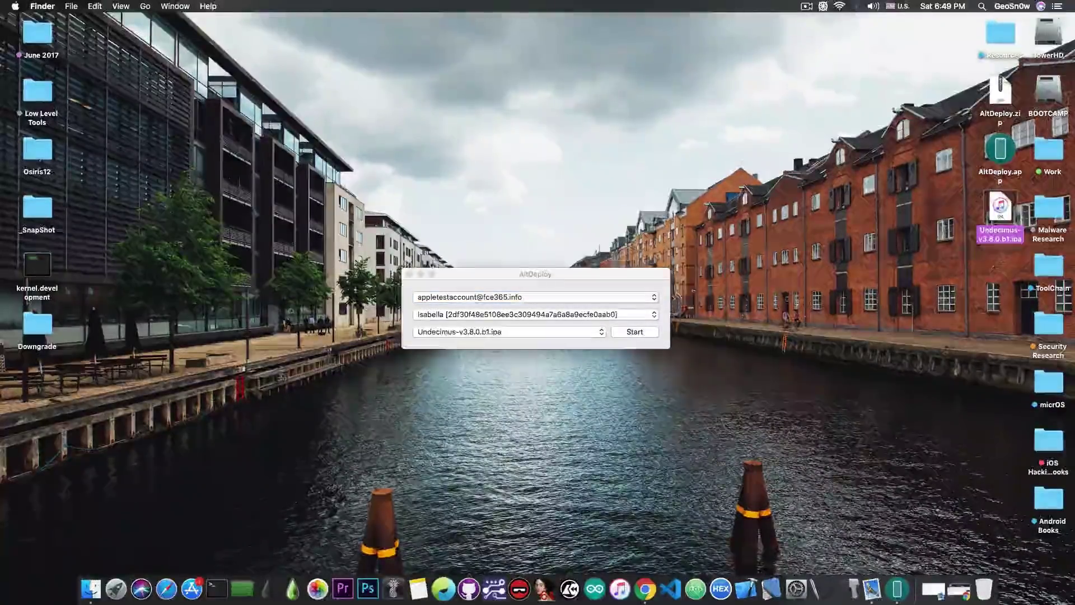
{"action": "left_click", "coordinate": [655, 286]}
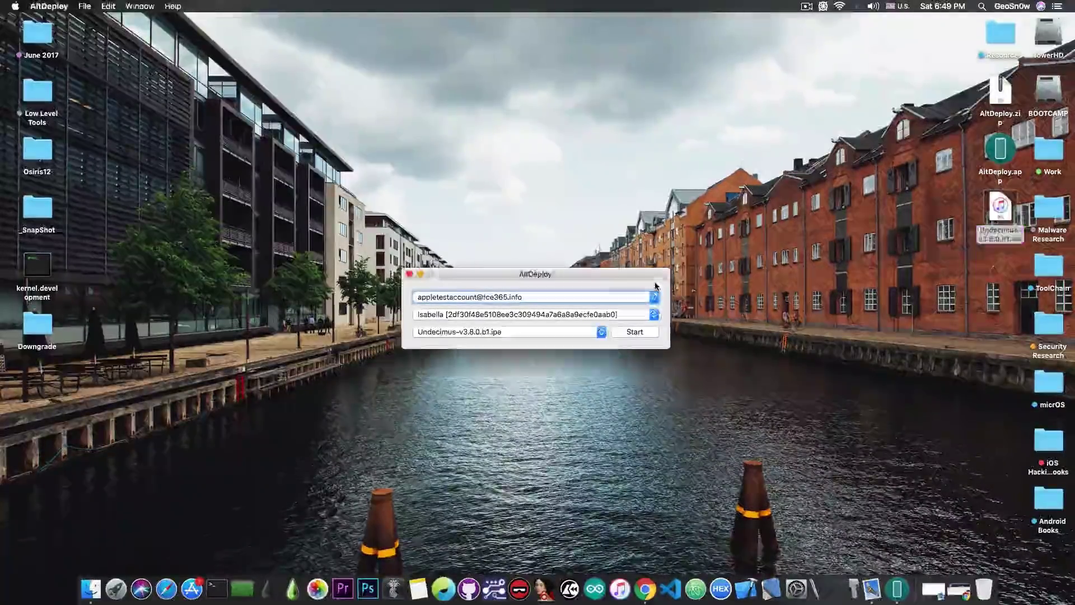
{"action": "left_click", "coordinate": [542, 298]}
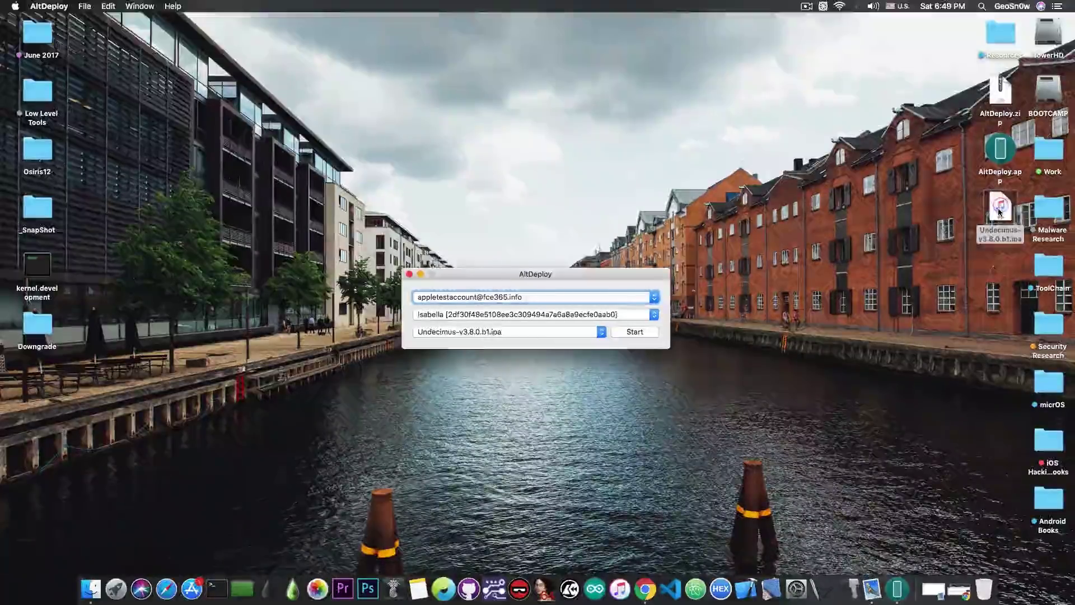
{"action": "mouse_move", "coordinate": [1000, 210]}
{"action": "left_mouse_down"}
{"action": "mouse_move", "coordinate": [803, 99]}
{"action": "mouse_move", "coordinate": [537, 332]}
{"action": "left_mouse_up"}
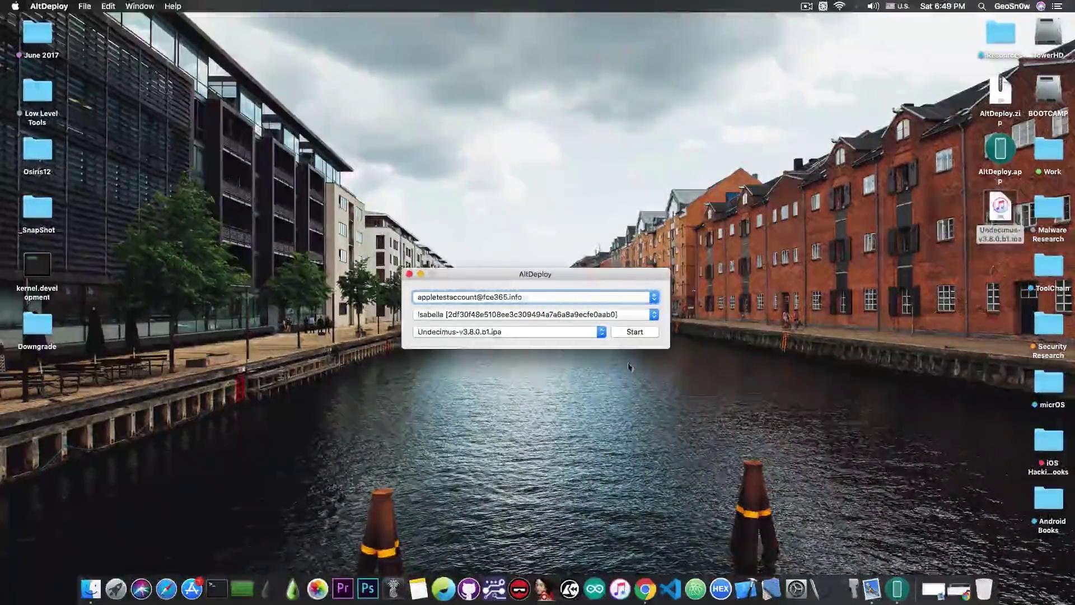
{"action": "left_click", "coordinate": [508, 333]}
{"action": "left_click", "coordinate": [471, 345]}
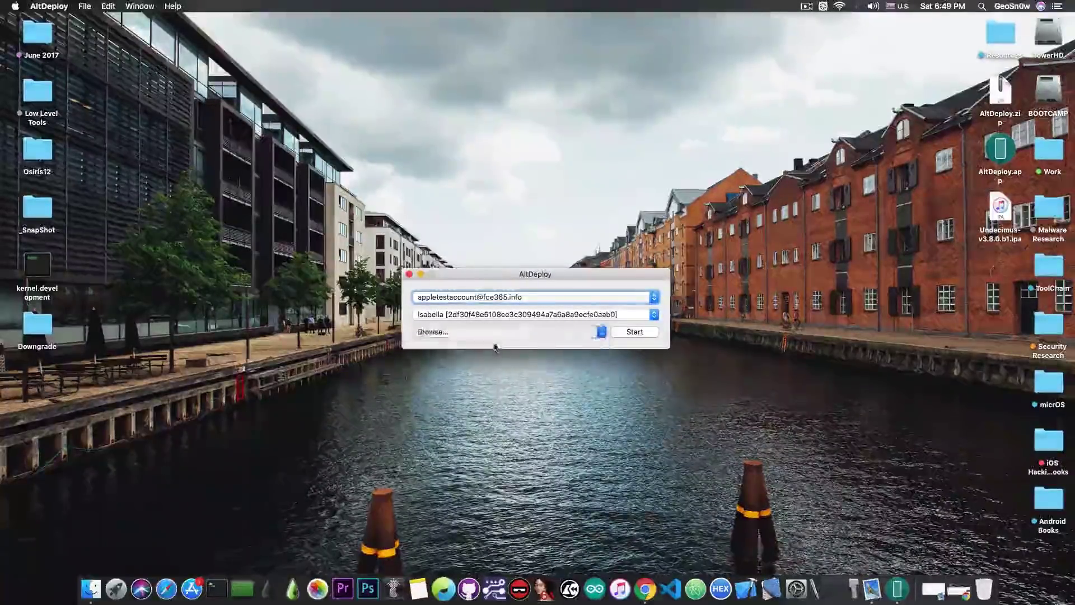
{"action": "scroll", "coordinate": [612, 275], "scroll_direction": "down", "scroll_amount": 5}
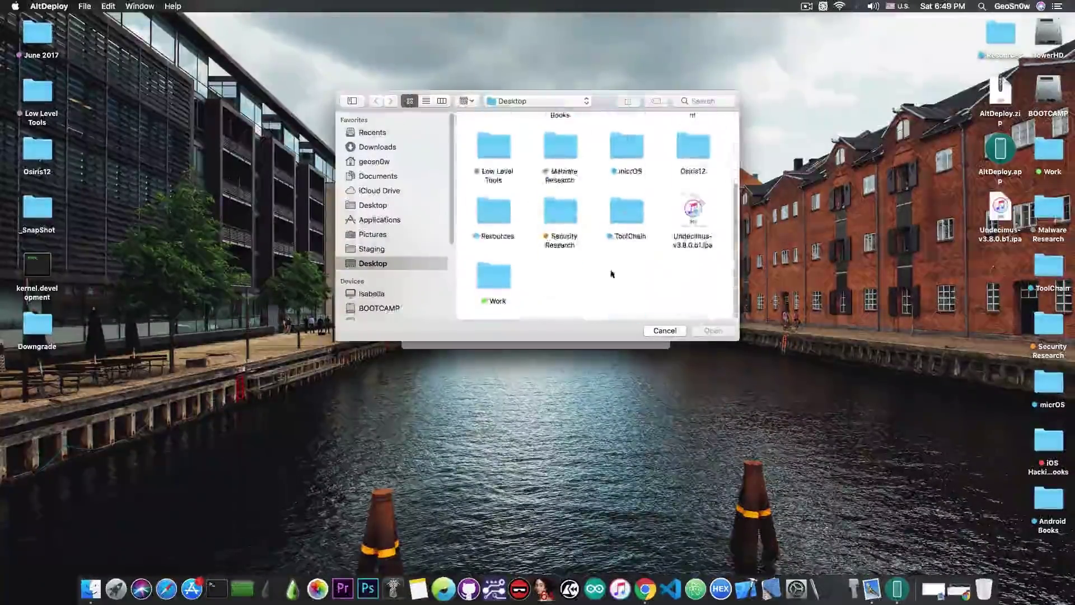
{"action": "double_click", "coordinate": [692, 220]}
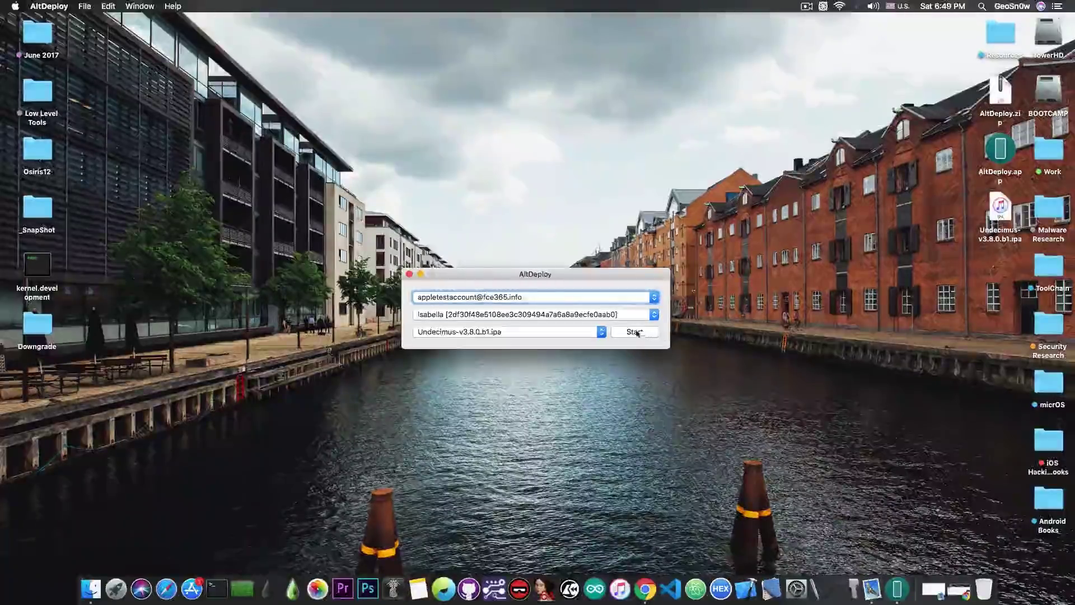
- Start sideloading Undecimus with the stored Apple ID, leaving the Apple ID choice unchanged
{"action": "left_click", "coordinate": [634, 332]}
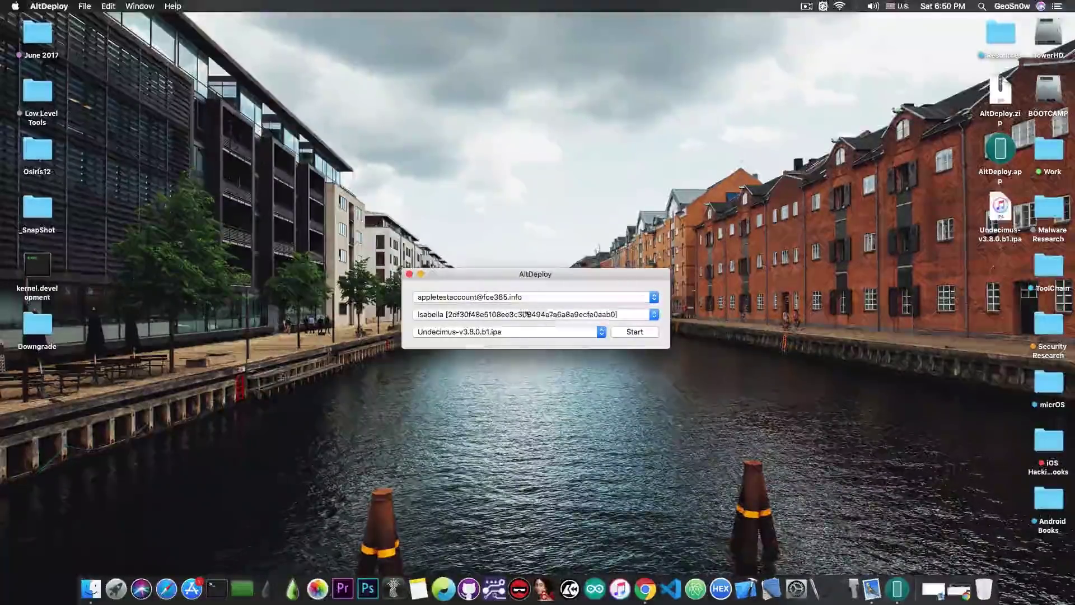
{"action": "left_click", "coordinate": [496, 298]}
{"action": "left_click", "coordinate": [493, 299]}
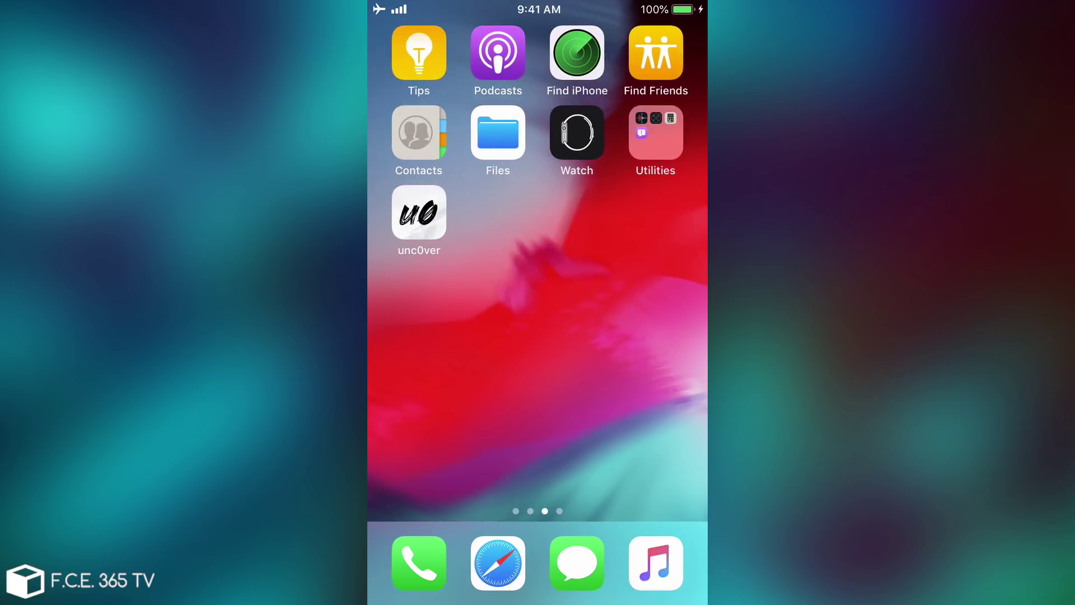
- Tap the unc0ver home-screen icon and dismiss the Untrusted Developer alert
{"action": "left_click", "coordinate": [419, 216]}
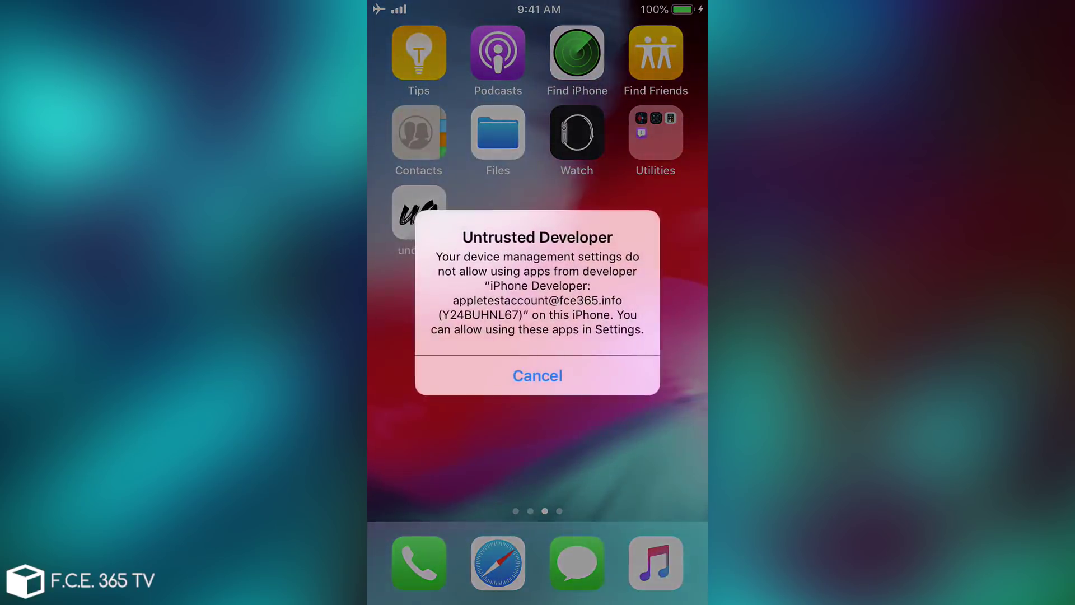